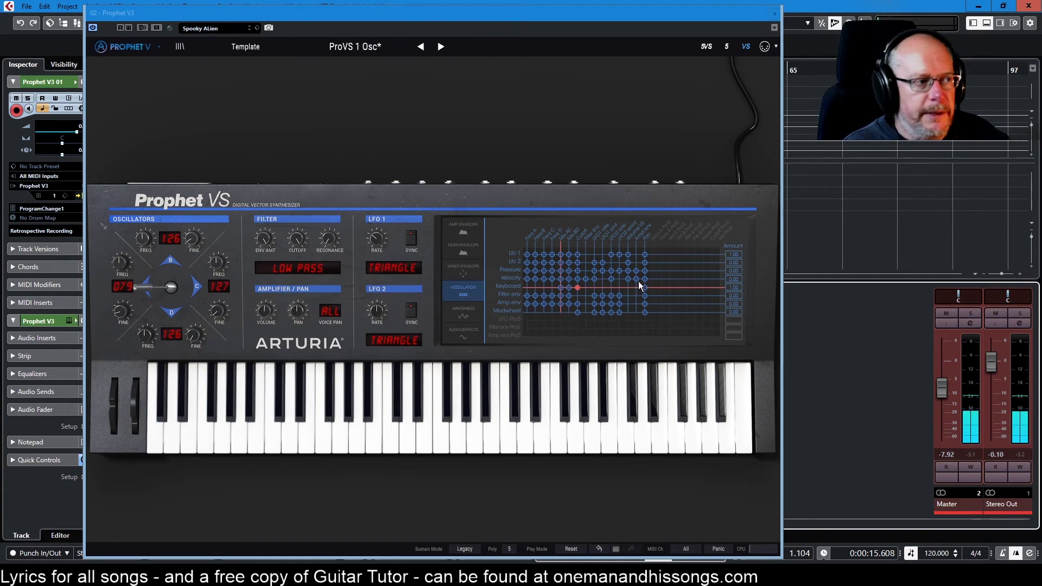
# Move the vector joystick fully to oscillator A and enable LFO 1's routing in the fifth column of the modulation matrix.
pyautogui.click(561, 255)
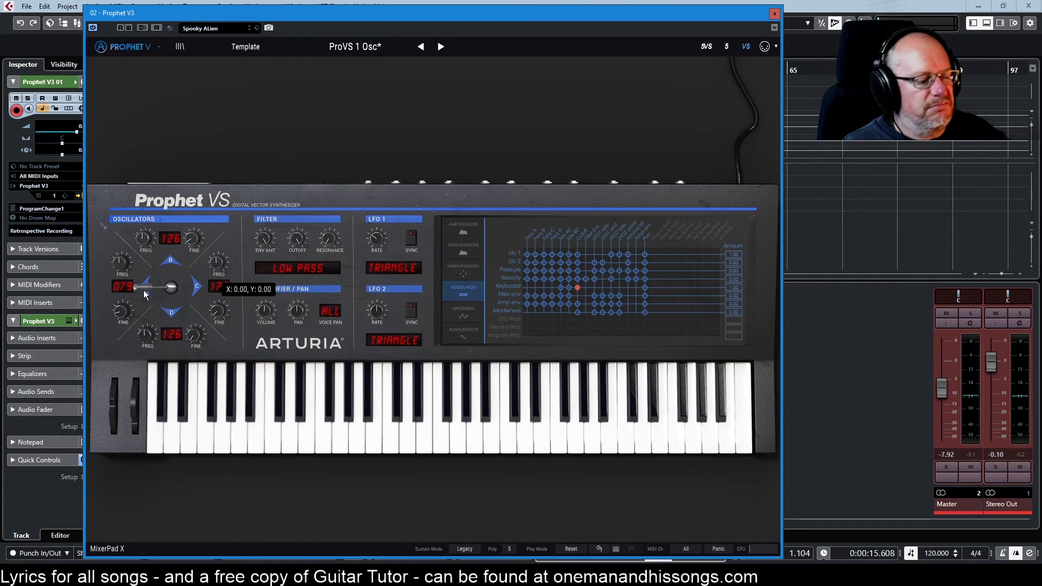
pyautogui.moveTo(143, 286); pyautogui.dragTo(83, 278)
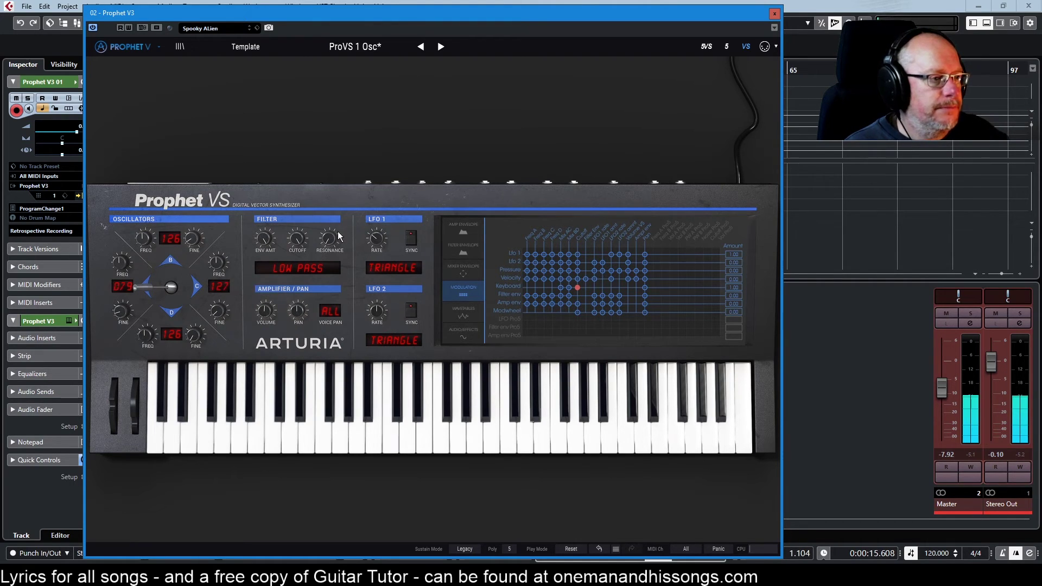
pyautogui.click(560, 255)
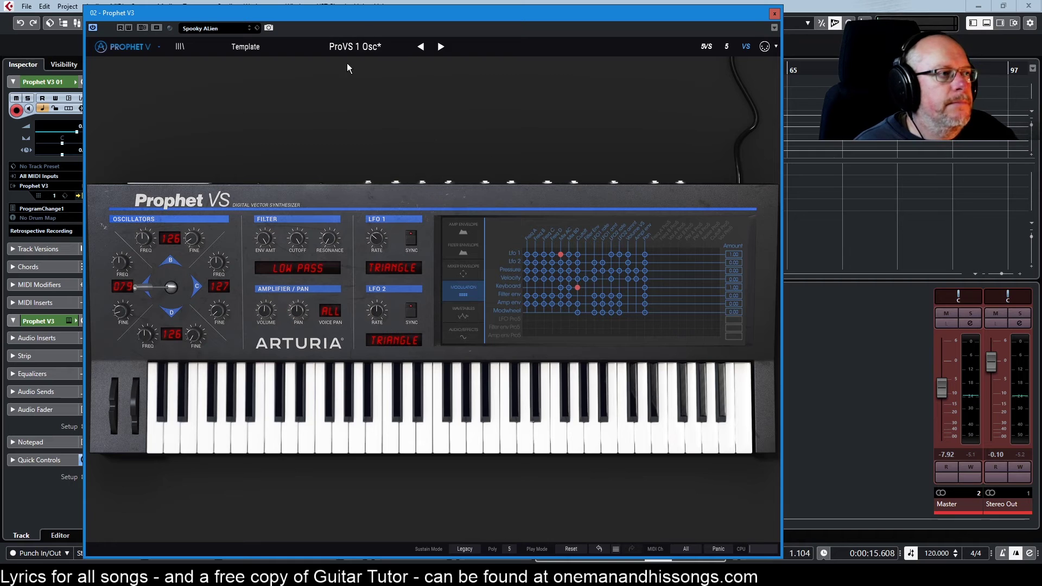
# Load the Eniac preset from the preset browser with the type filter set to All Types.
pyautogui.click(360, 49)
pyautogui.click(265, 51)
pyautogui.click(239, 77)
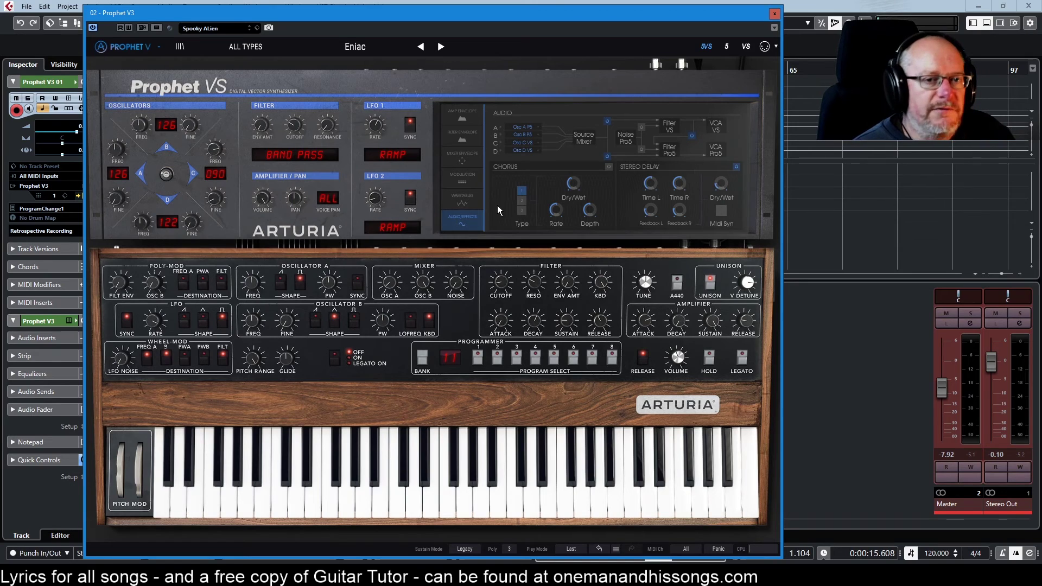
# Examine the Eniac patch's wavetables, audio routing and effects, mixer, filter and amp envelopes, and modulation matrix.
pyautogui.click(459, 201)
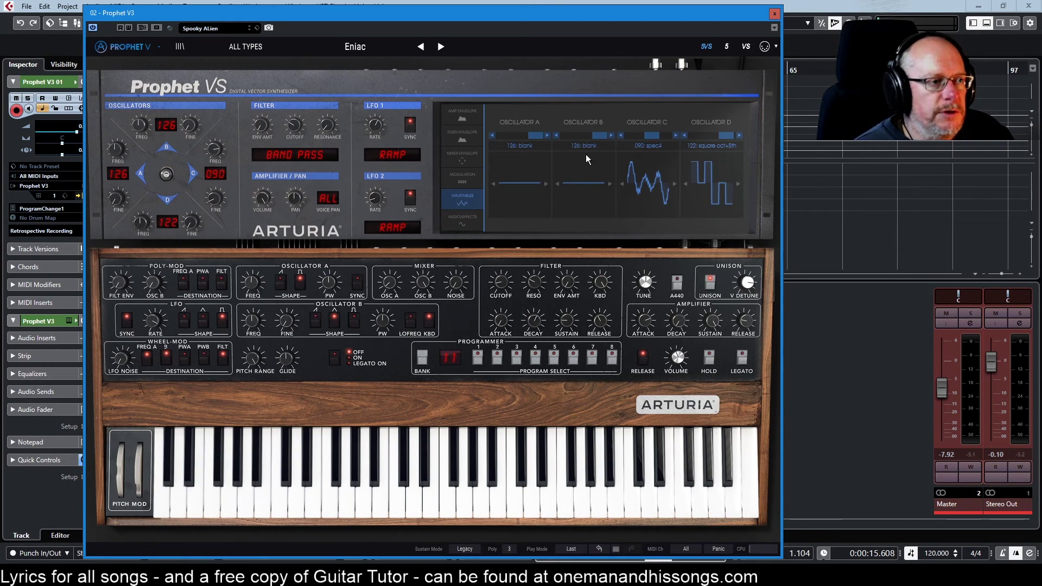
pyautogui.click(462, 223)
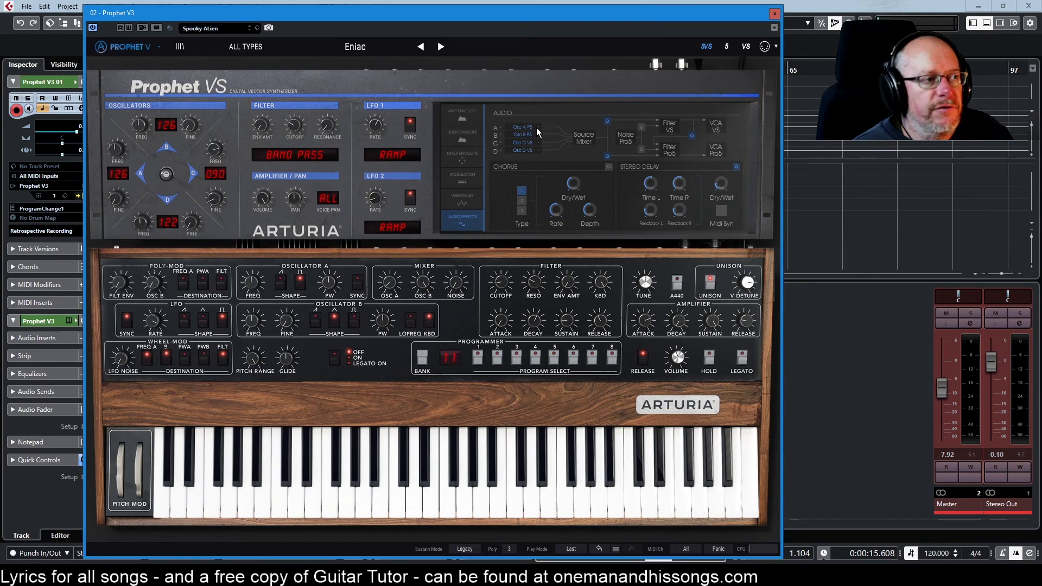
pyautogui.click(464, 170)
pyautogui.click(464, 158)
pyautogui.click(471, 184)
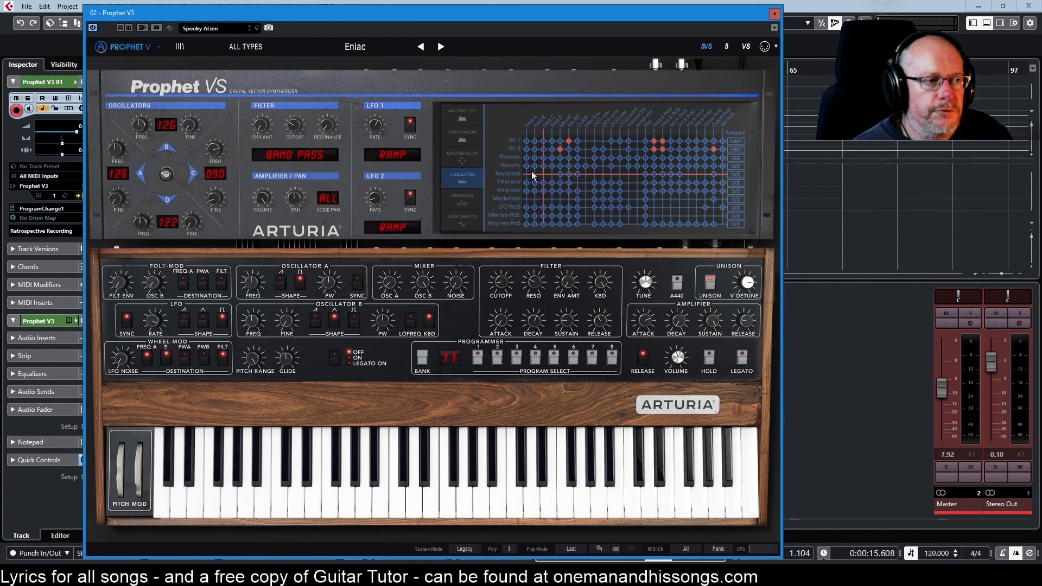
pyautogui.click(455, 157)
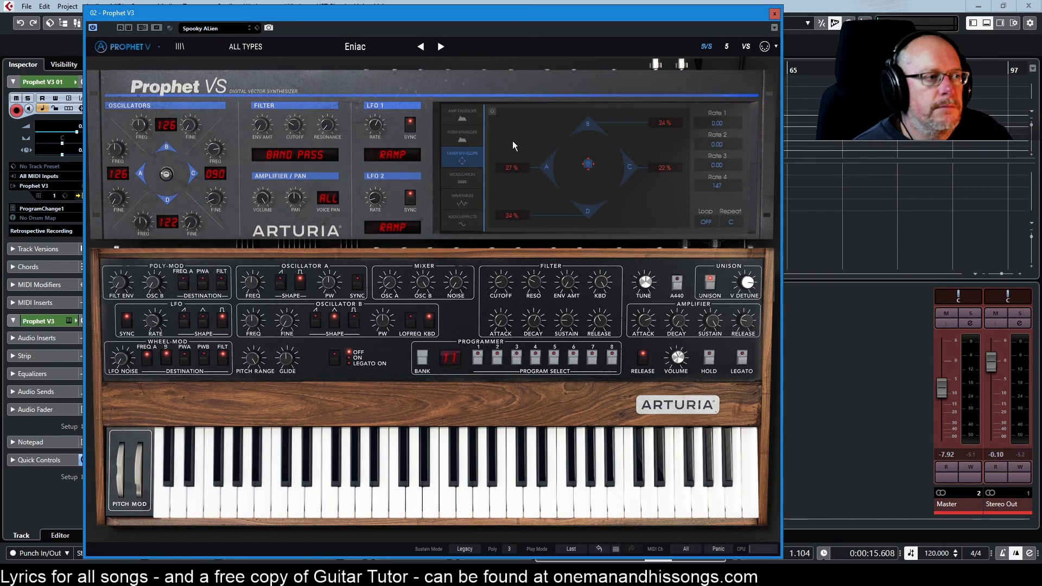
pyautogui.click(462, 140)
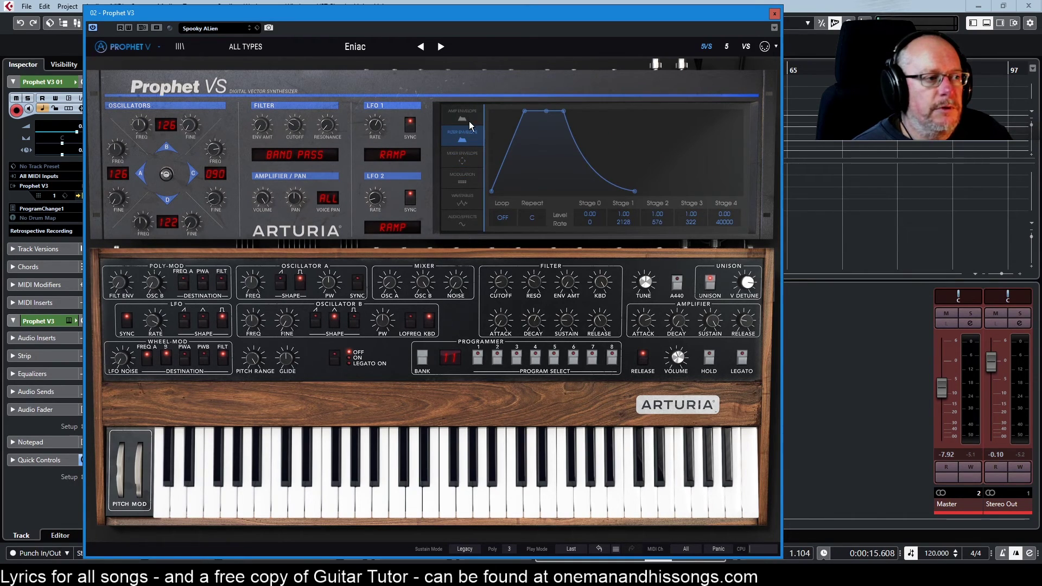
pyautogui.click(460, 116)
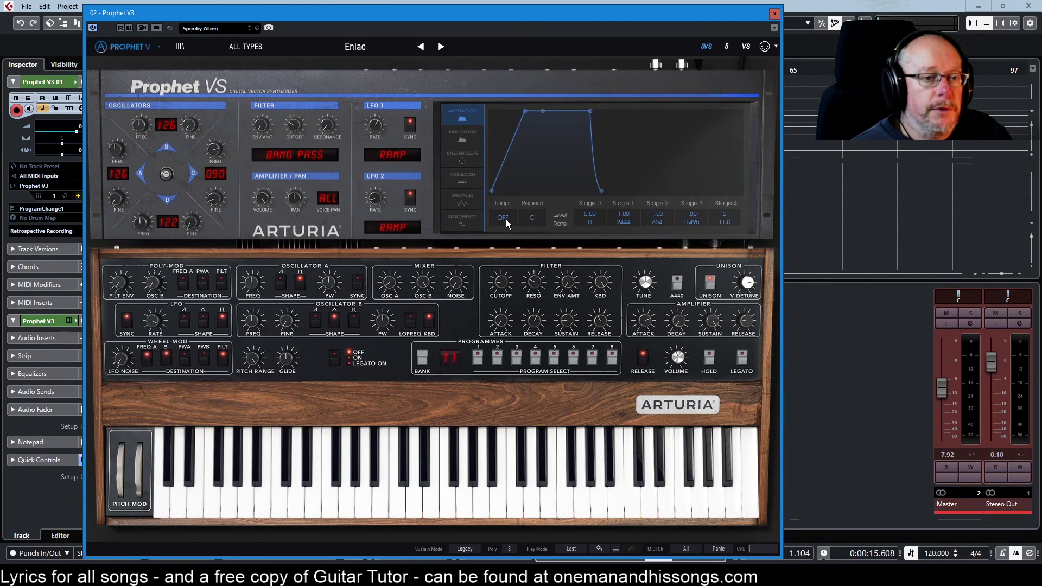
pyautogui.click(464, 158)
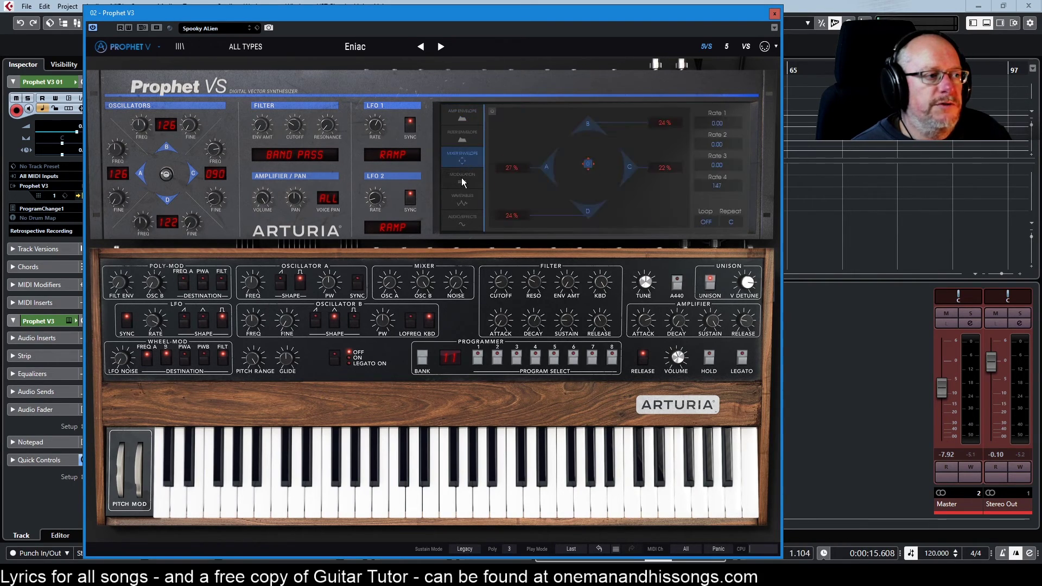
pyautogui.click(461, 178)
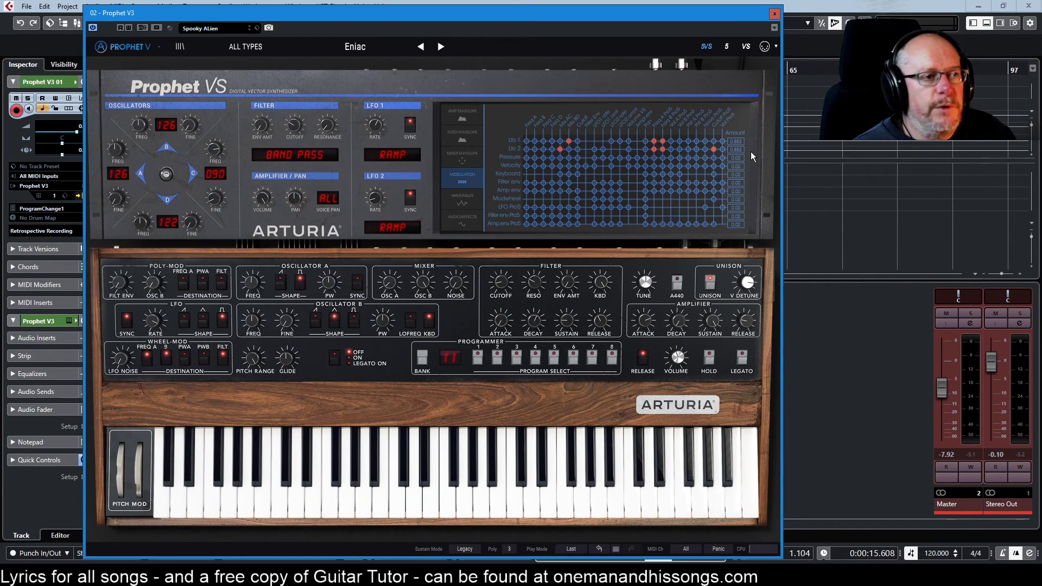
# Set the LFO 1 and LFO 2 modulation amounts to 0.00, and sweep the vector joystick to oscillator A and back to centre.
pyautogui.moveTo(737, 142)
pyautogui.mouseDown()
pyautogui.moveTo(737, 133)
pyautogui.moveTo(737, 150)
pyautogui.mouseUp()
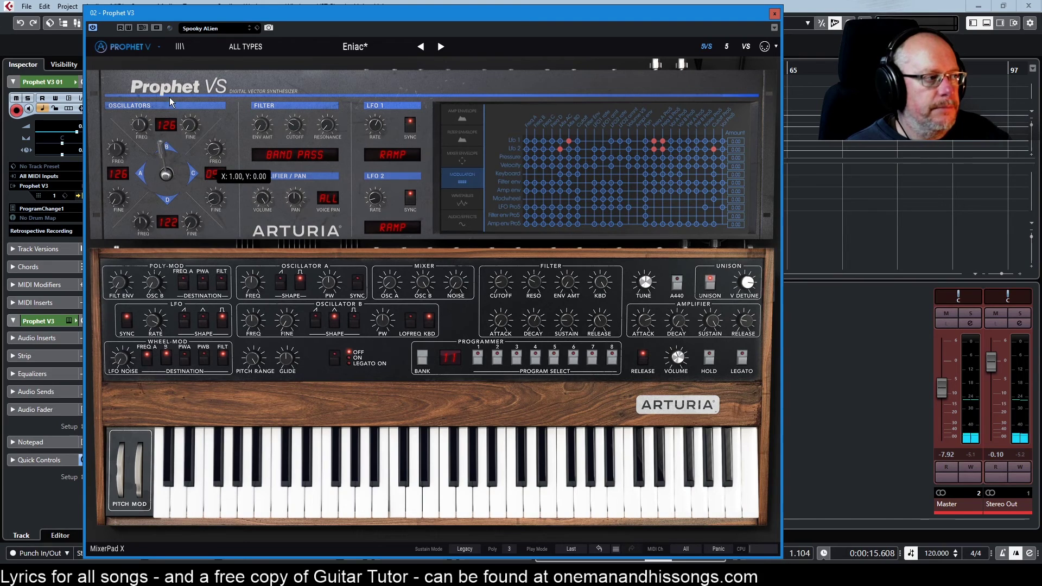
pyautogui.moveTo(165, 175); pyautogui.dragTo(2, 161)
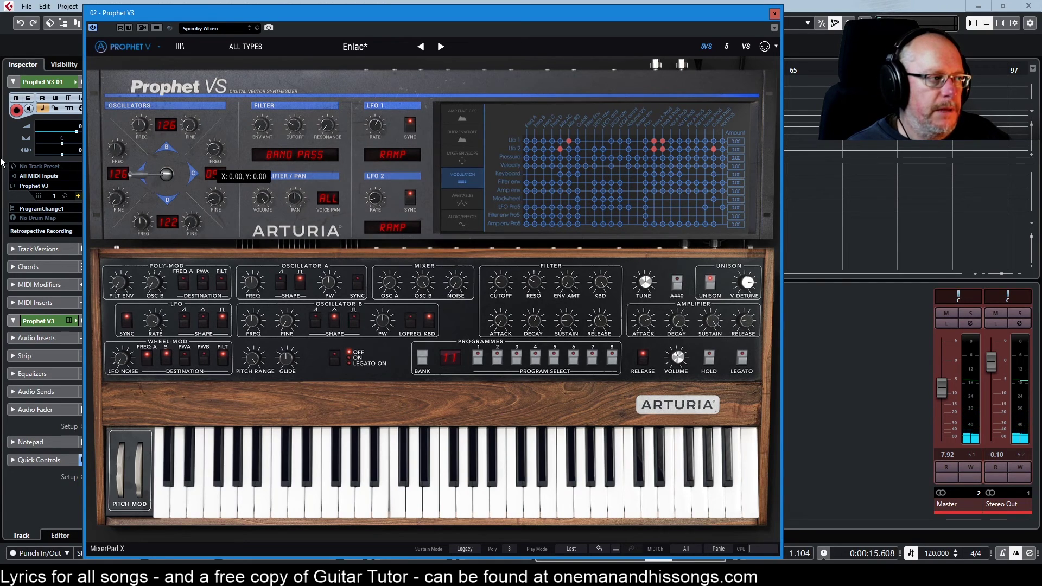
pyautogui.moveTo(59, 164); pyautogui.dragTo(171, 177)
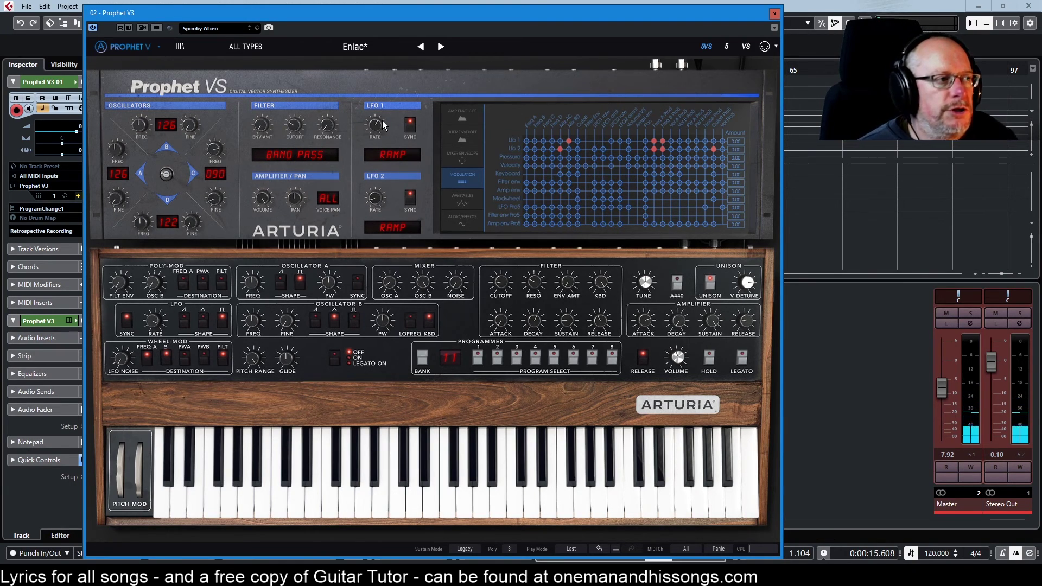
# Try raising the LFO 1 and LFO 2 modulation amounts one at a time, returning each to 0.00.
pyautogui.moveTo(375, 127)
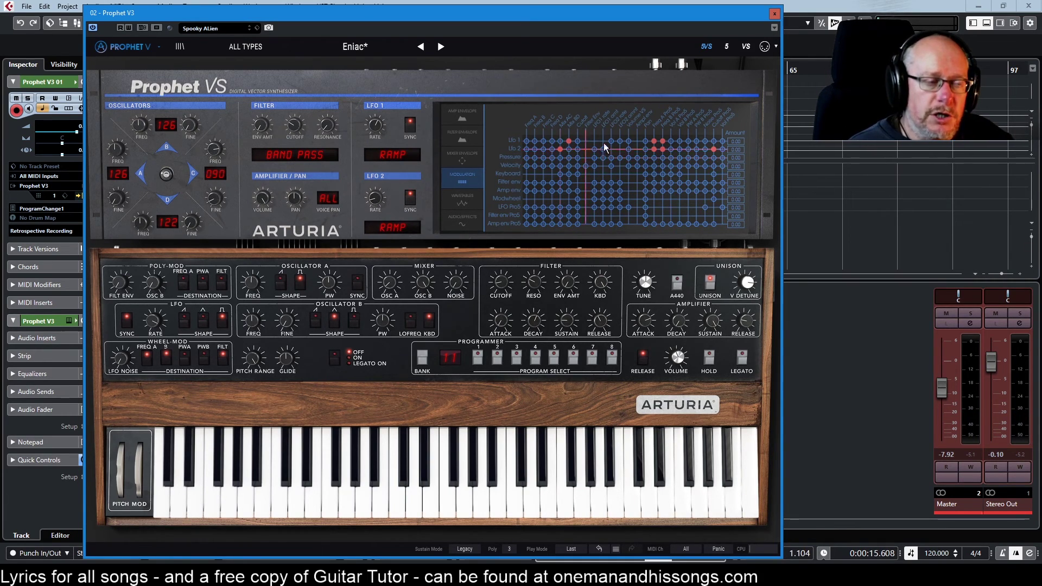
pyautogui.click(660, 148)
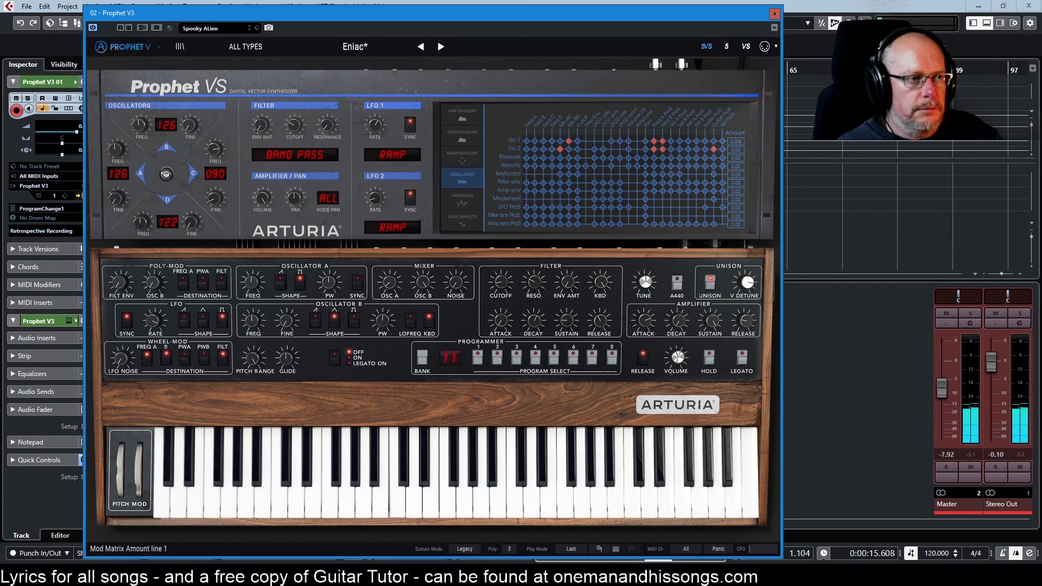
pyautogui.moveTo(736, 141); pyautogui.dragTo(737, 137)
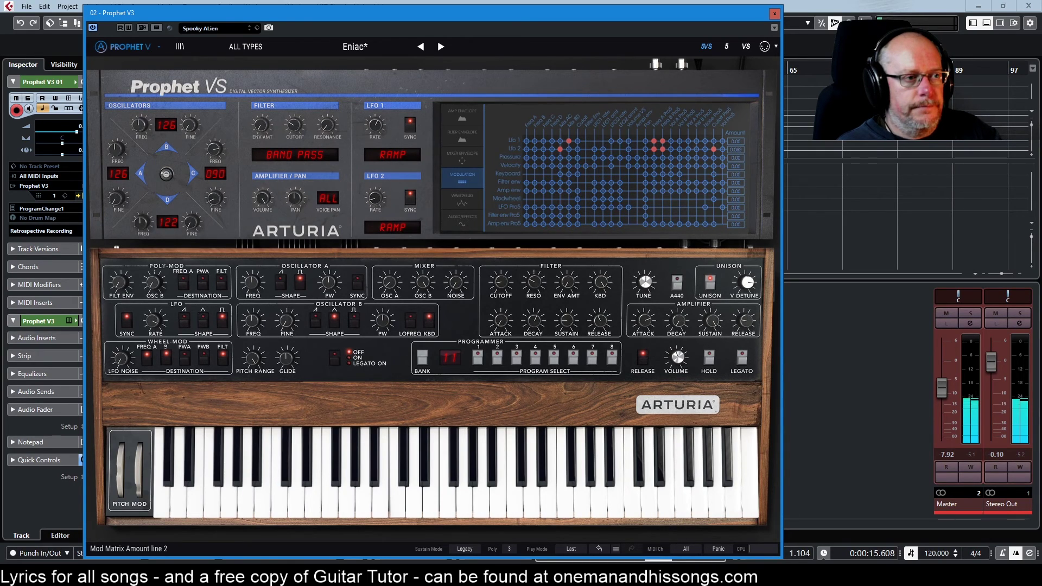
pyautogui.moveTo(736, 149); pyautogui.dragTo(736, 142)
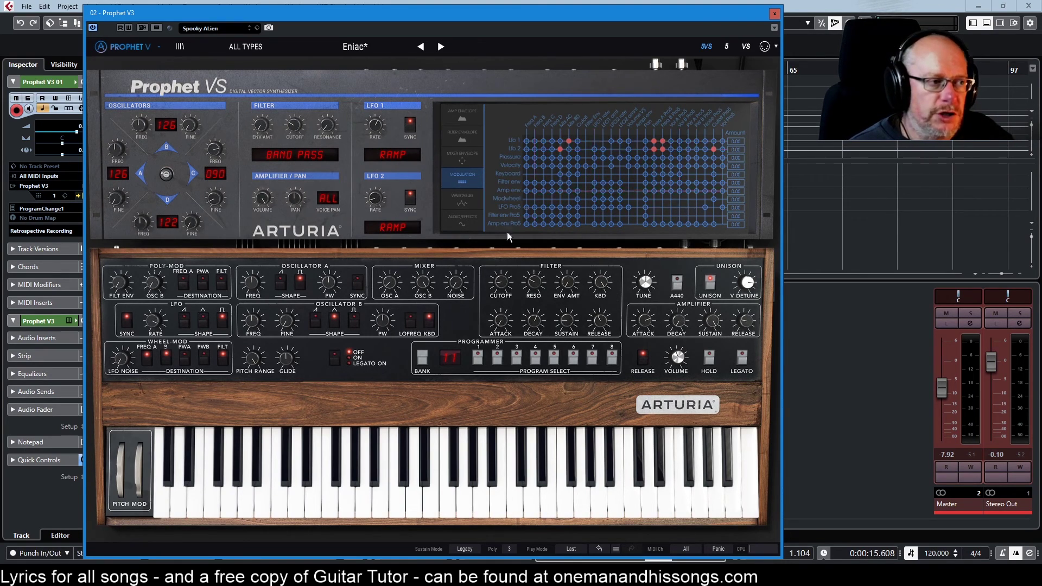
# Try removing LFO 1 and LFO 2 routings from the modulation matrix, and reload the Eniac preset to discard the edits.
pyautogui.click(660, 148)
pyautogui.click(661, 141)
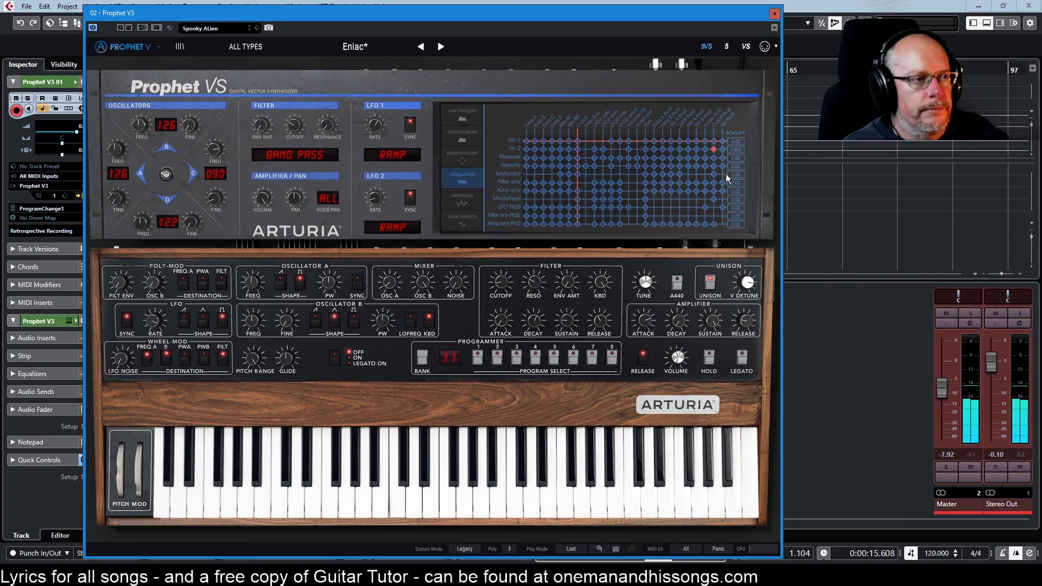
pyautogui.click(440, 46)
pyautogui.click(421, 47)
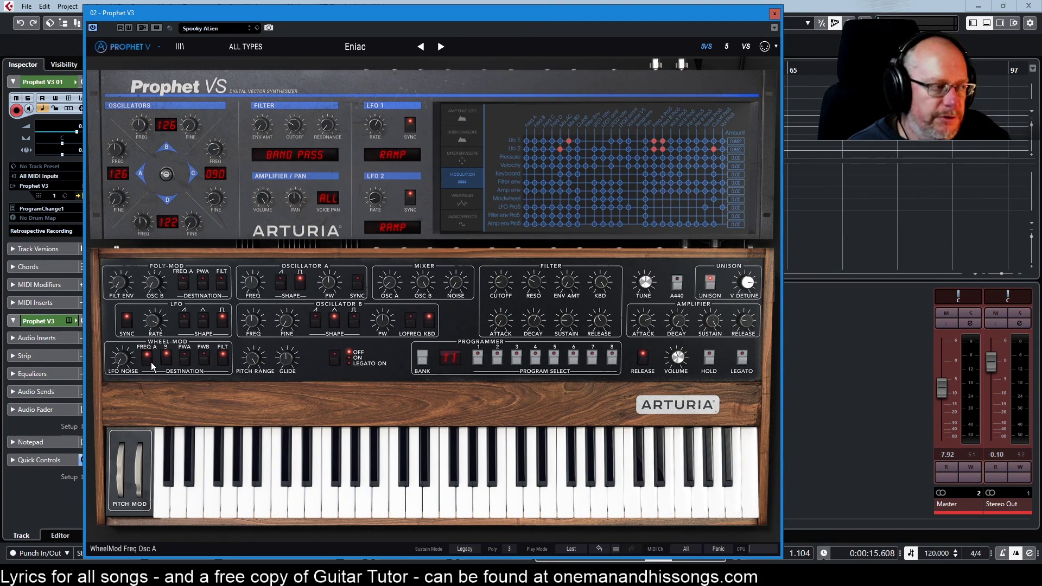
# Adjust the Prophet-5 LFO rate and filter envelope amount, and set the VS filter cutoff to 34.
pyautogui.moveTo(153, 325)
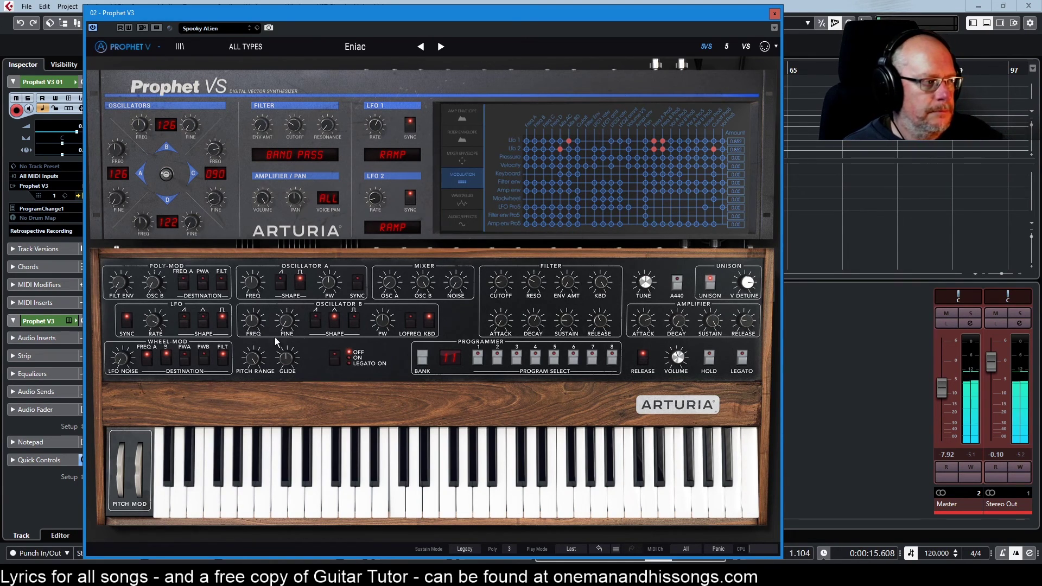
pyautogui.moveTo(154, 321); pyautogui.dragTo(155, 309)
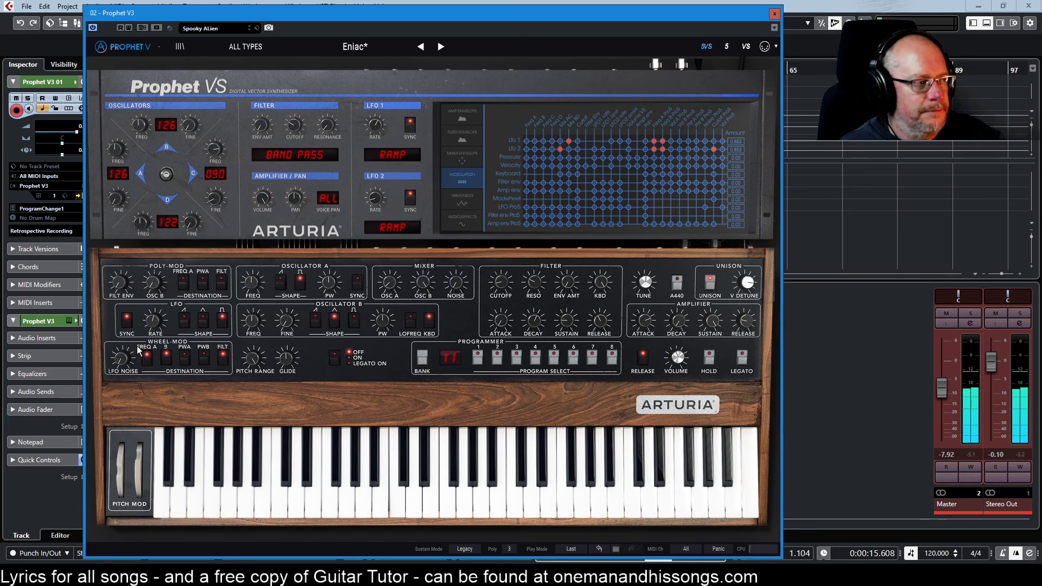
pyautogui.moveTo(298, 128); pyautogui.dragTo(298, 128)
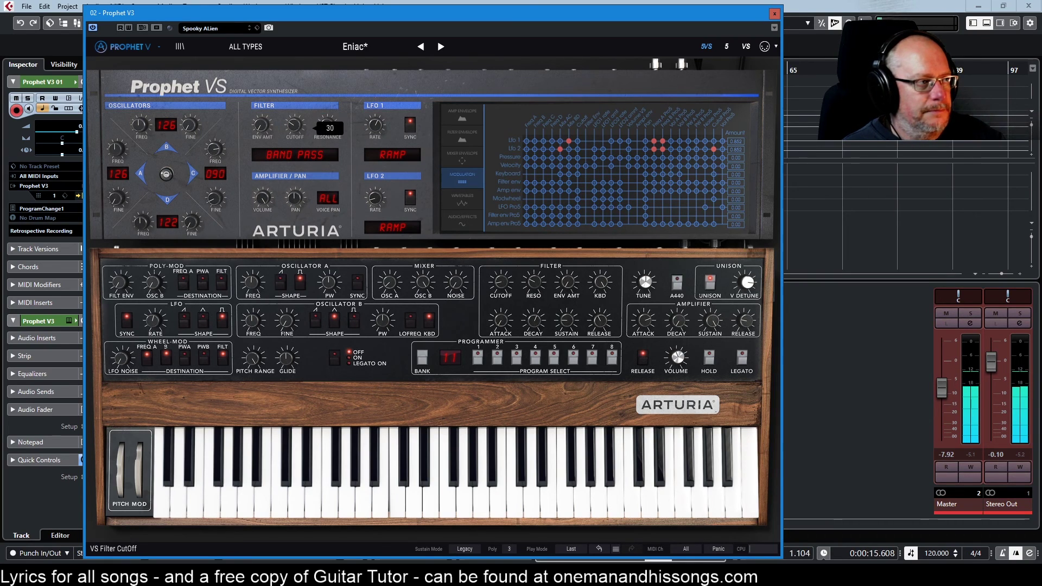
pyautogui.moveTo(297, 128)
pyautogui.mouseDown()
pyautogui.moveTo(330, 128)
pyautogui.moveTo(295, 120)
pyautogui.mouseUp()
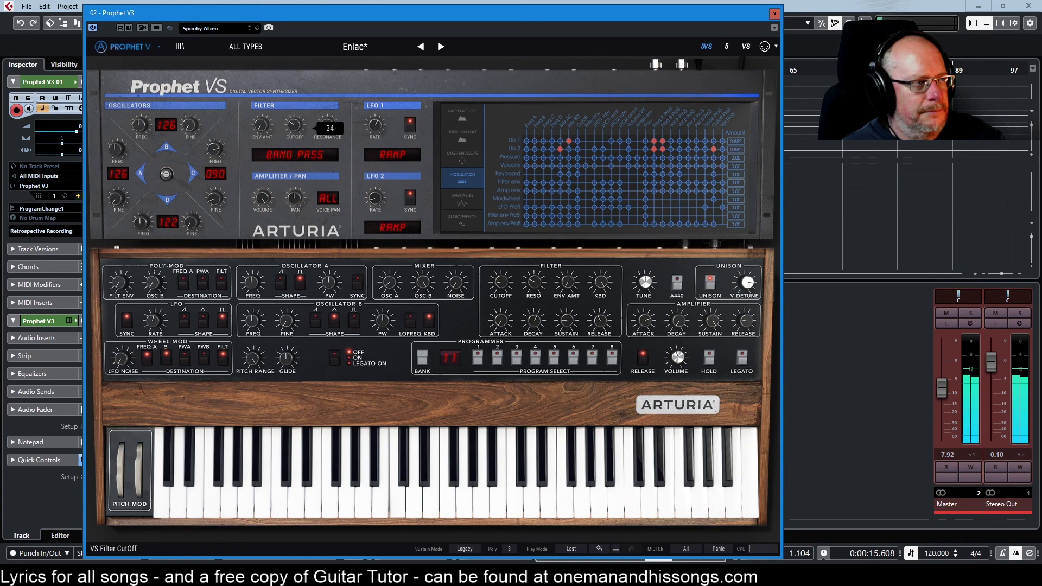
pyautogui.moveTo(567, 281); pyautogui.dragTo(567, 280)
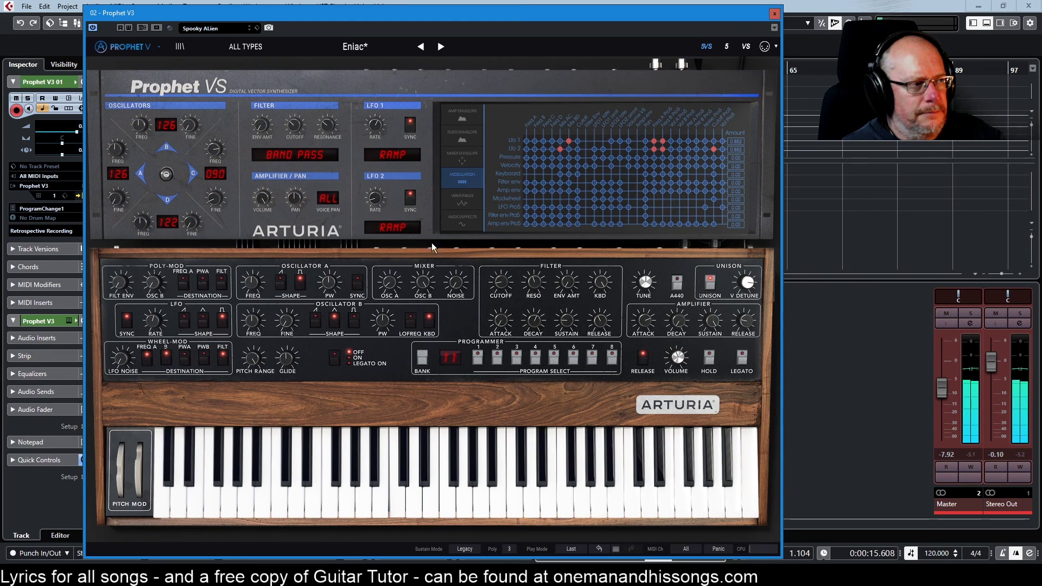
# Try the Triangle waveform on LFO 2 and LFO 1, and return both LFOs to Ramp.
pyautogui.click(397, 226)
pyautogui.click(403, 262)
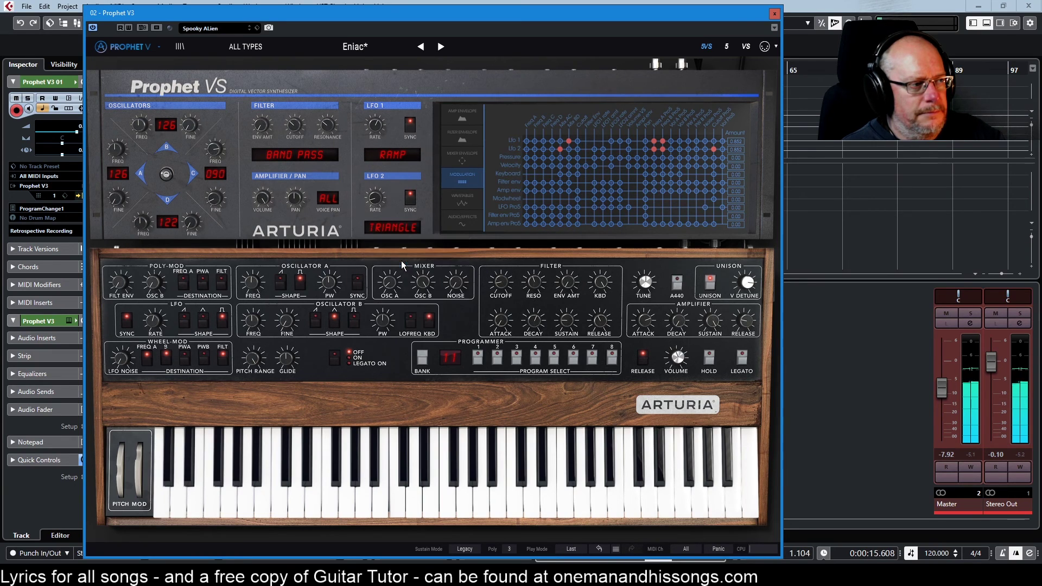
pyautogui.click(391, 155)
pyautogui.click(399, 190)
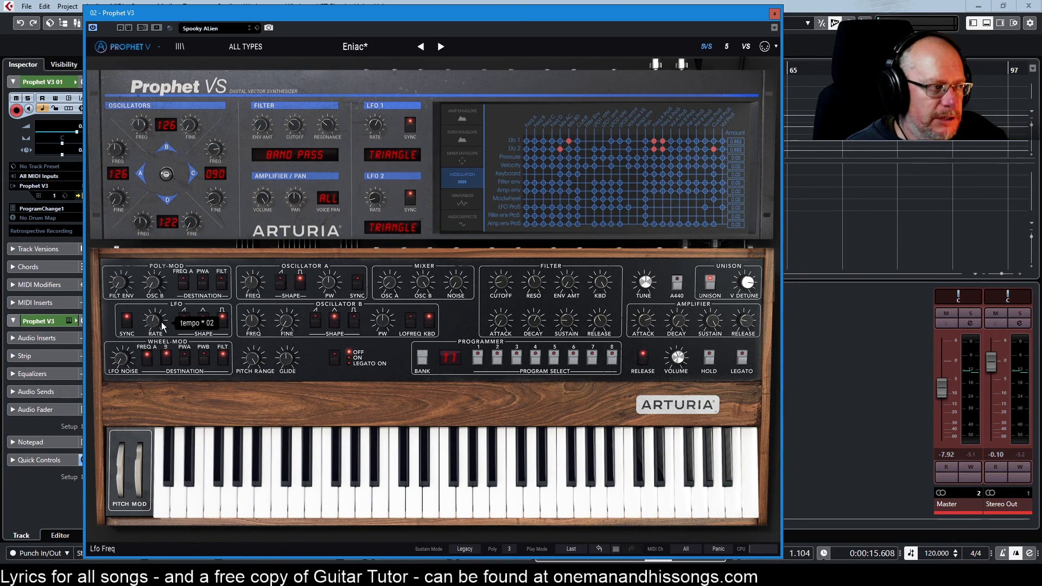
pyautogui.click(372, 228)
pyautogui.click(390, 163)
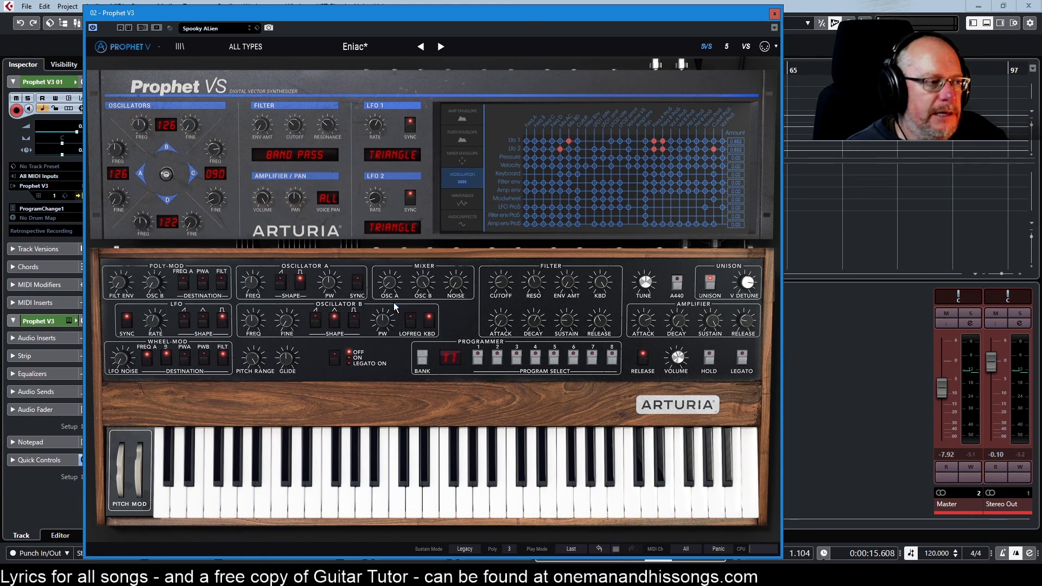
pyautogui.click(390, 163)
pyautogui.click(398, 232)
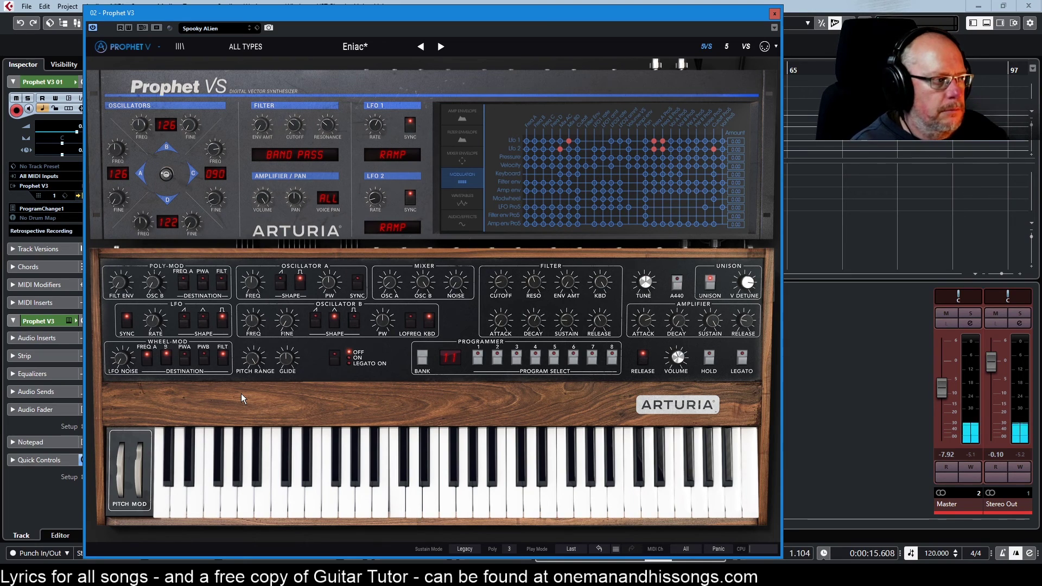
# Set the Prophet-5 LFO rate to tempo / 02 and toggle the Wheel-Mod filter destination.
pyautogui.moveTo(156, 321)
pyautogui.scroll(-2, 155, 322)
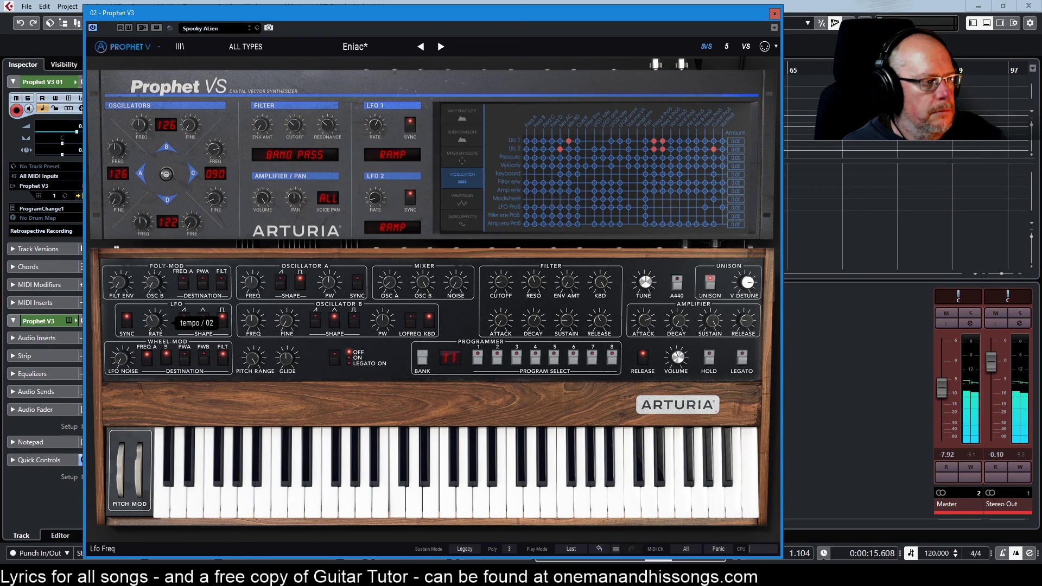
pyautogui.click(223, 359)
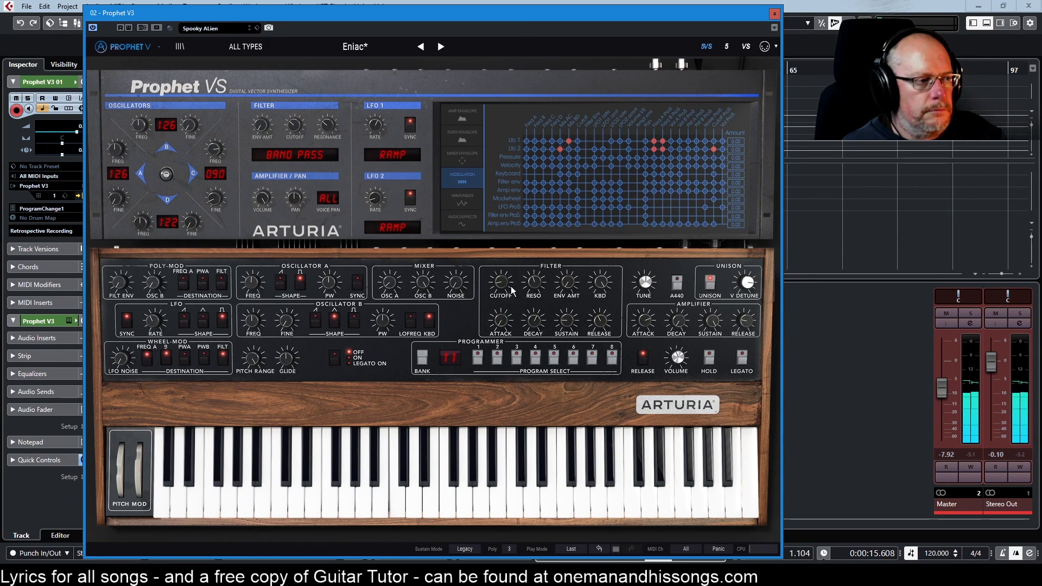
pyautogui.click(223, 358)
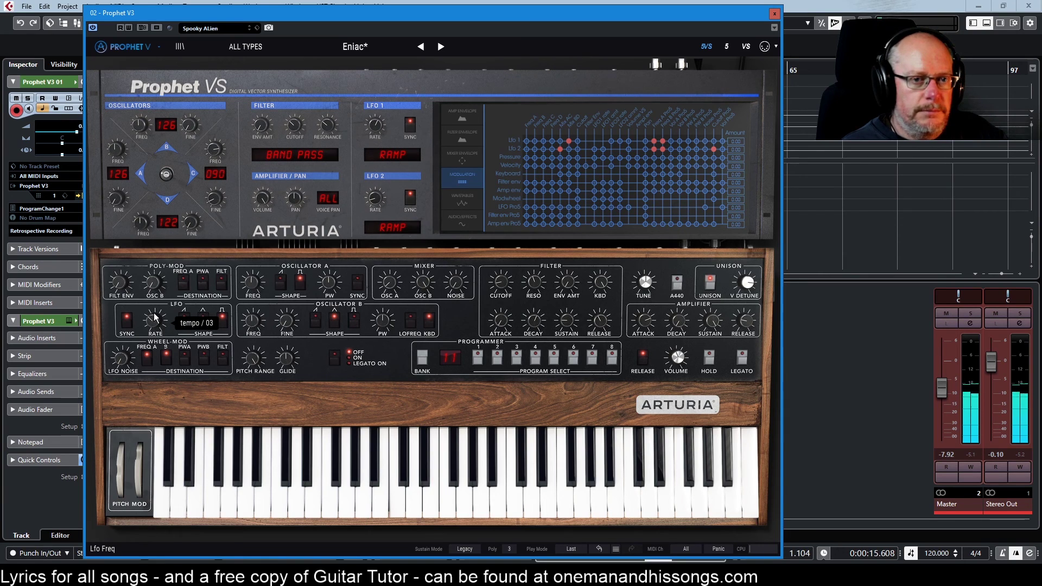
# Readjust the rate of the Prophet-5 LFO that drives the Wheel-Mod section.
pyautogui.moveTo(121, 357)
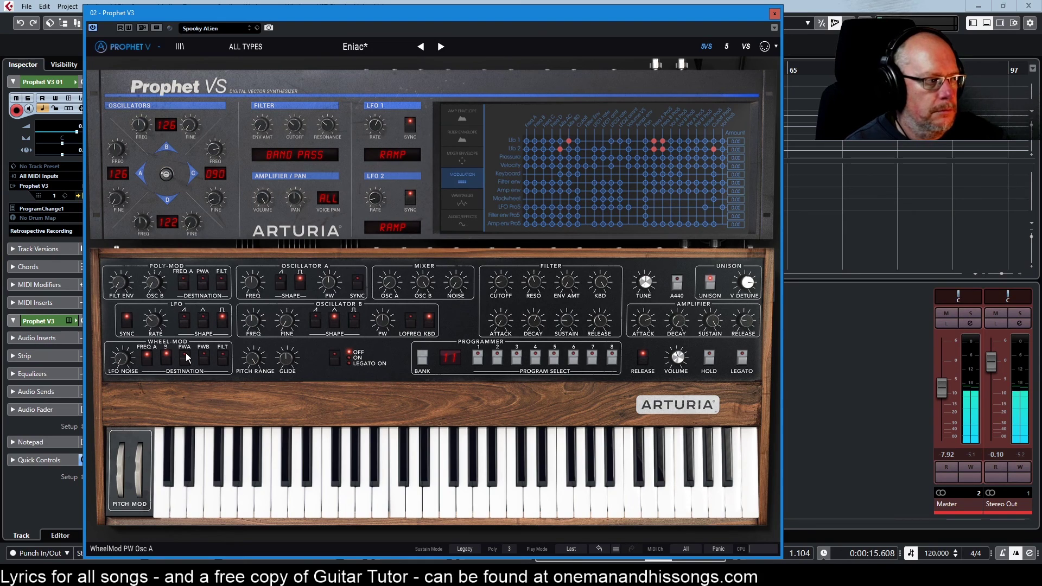
pyautogui.moveTo(162, 328); pyautogui.dragTo(161, 330)
pyautogui.moveTo(151, 325)
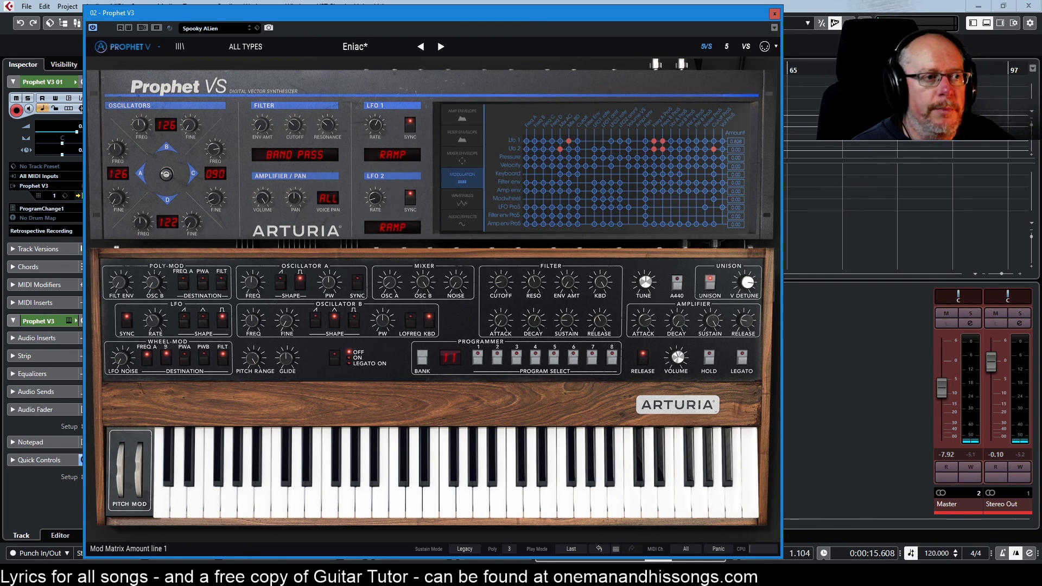
# Lower the LFO 1 amount in the VS modulation matrix and readjust the Prophet-5 LFO rate.
pyautogui.moveTo(731, 146); pyautogui.dragTo(728, 166)
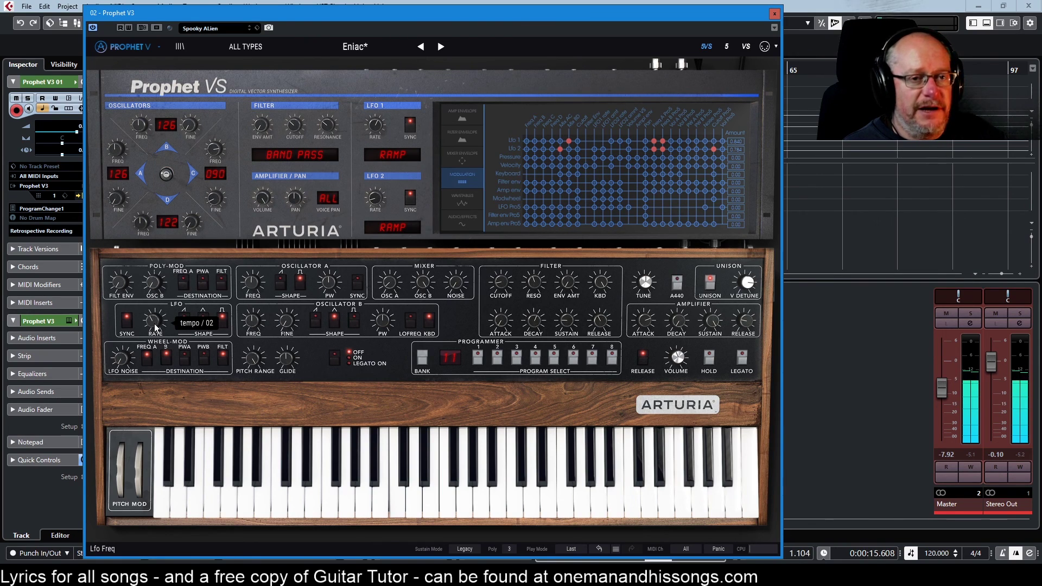
pyautogui.moveTo(155, 324); pyautogui.dragTo(154, 319)
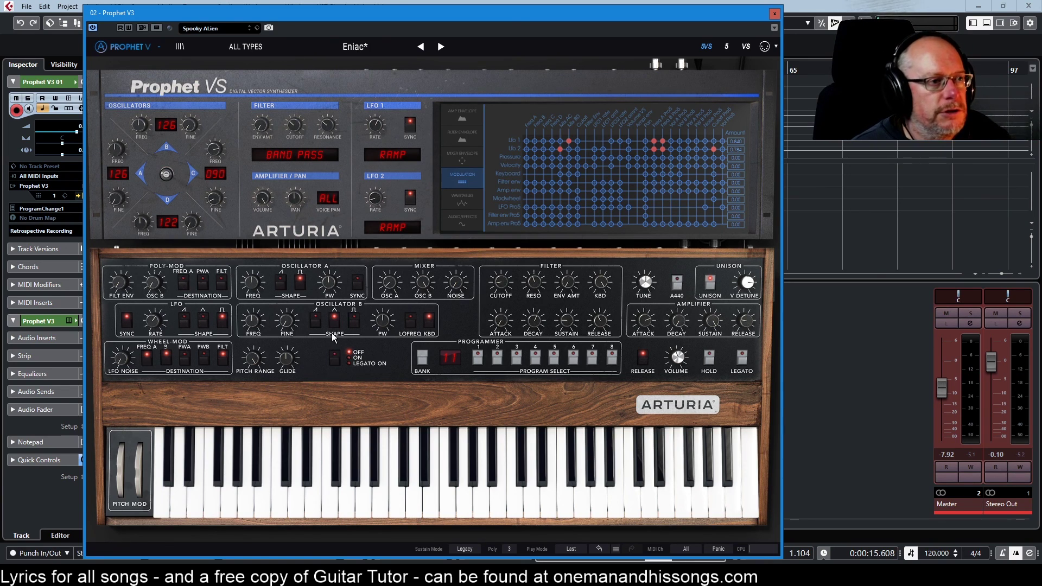
# Review the modulation matrix and audio routing pages, and switch off the lower routing node after the source mixer.
pyautogui.click(459, 224)
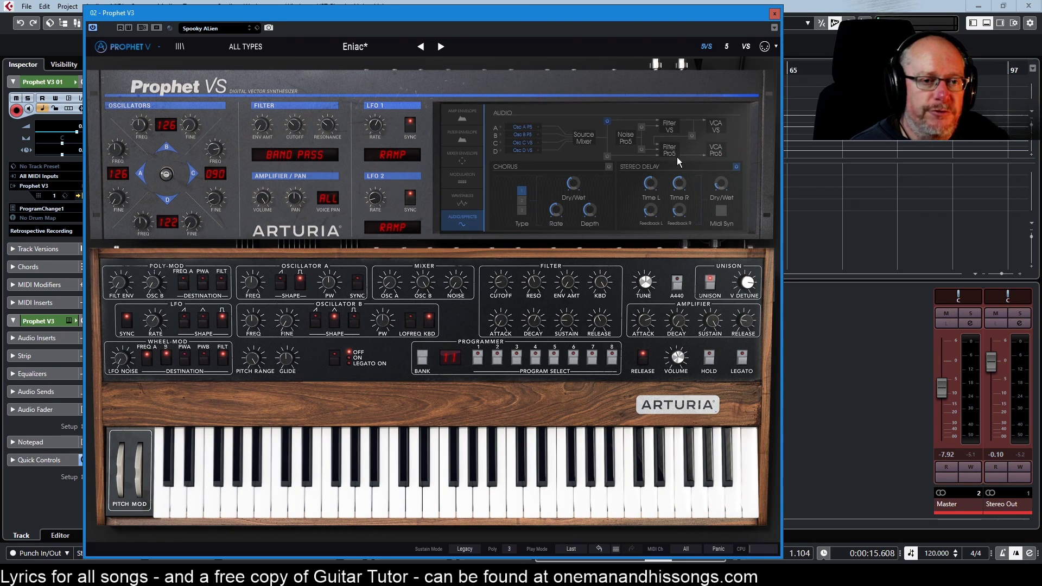
pyautogui.click(461, 176)
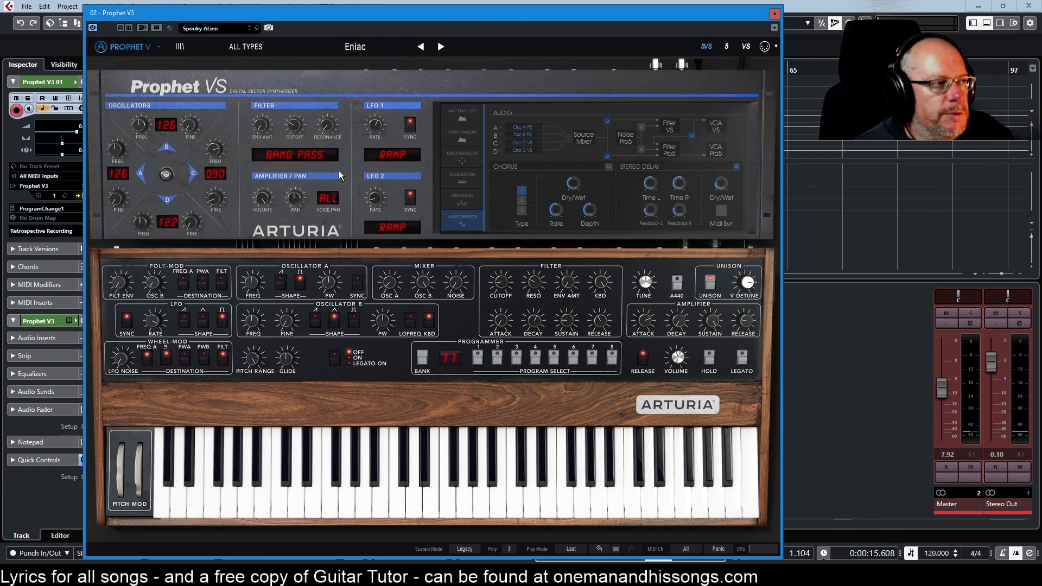
pyautogui.click(608, 157)
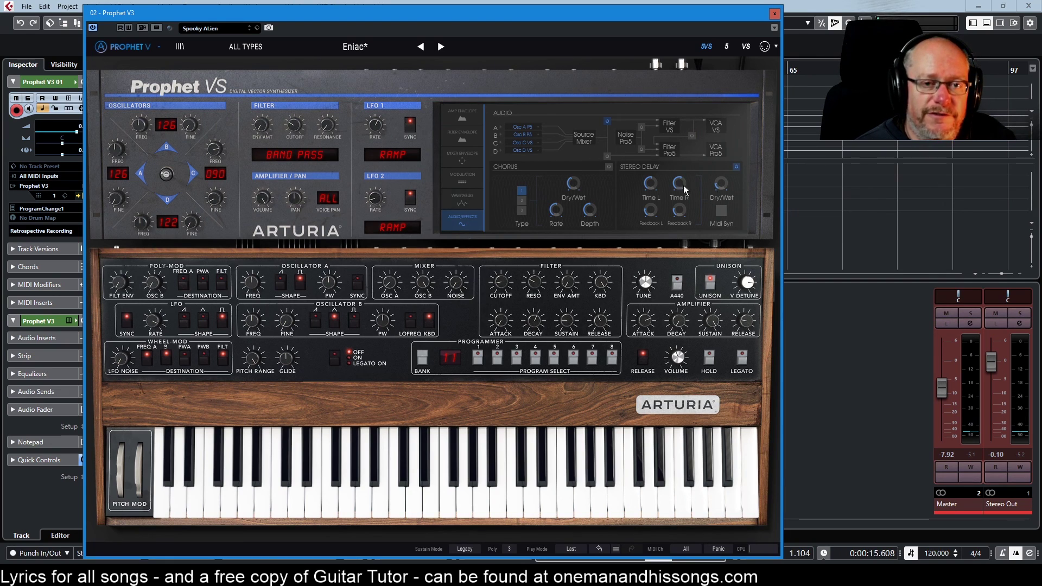
# Sweep the VS filter cutoff to 24 and readjust the VS filter with the changed audio routing.
pyautogui.moveTo(581, 185)
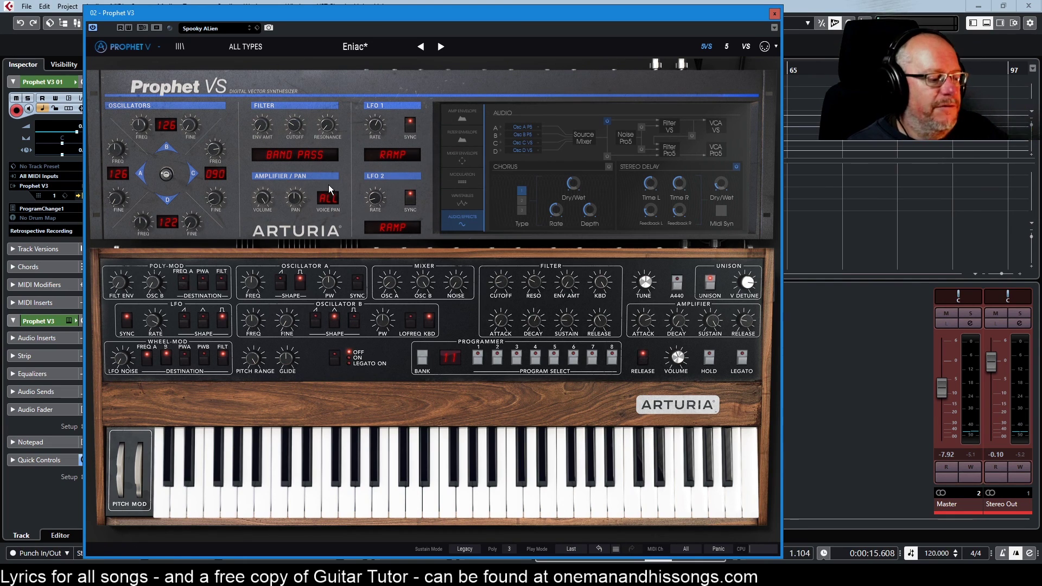
pyautogui.moveTo(295, 131)
pyautogui.moveTo(295, 131); pyautogui.dragTo(327, 118)
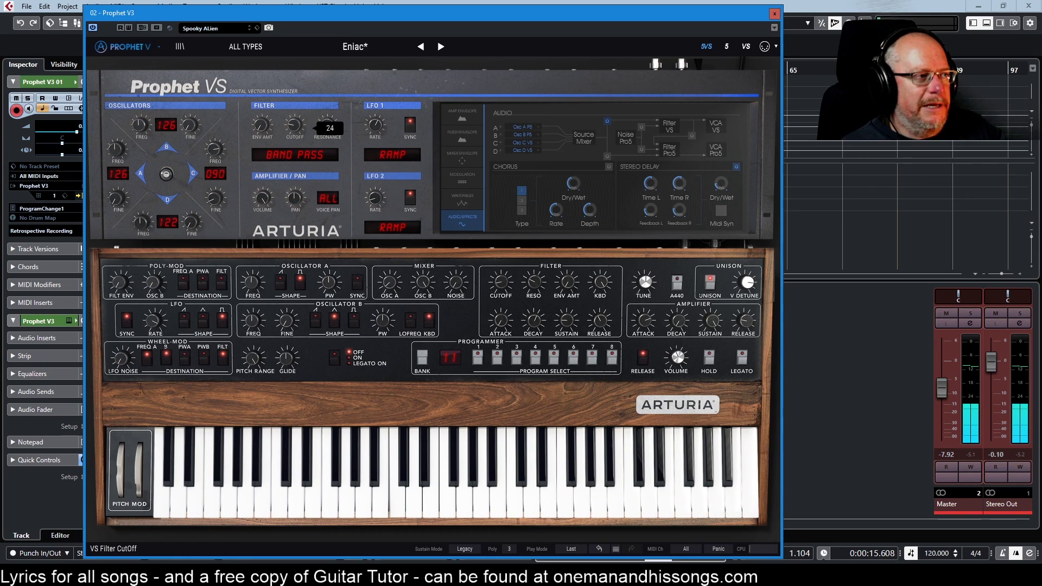
pyautogui.moveTo(327, 126); pyautogui.dragTo(295, 123)
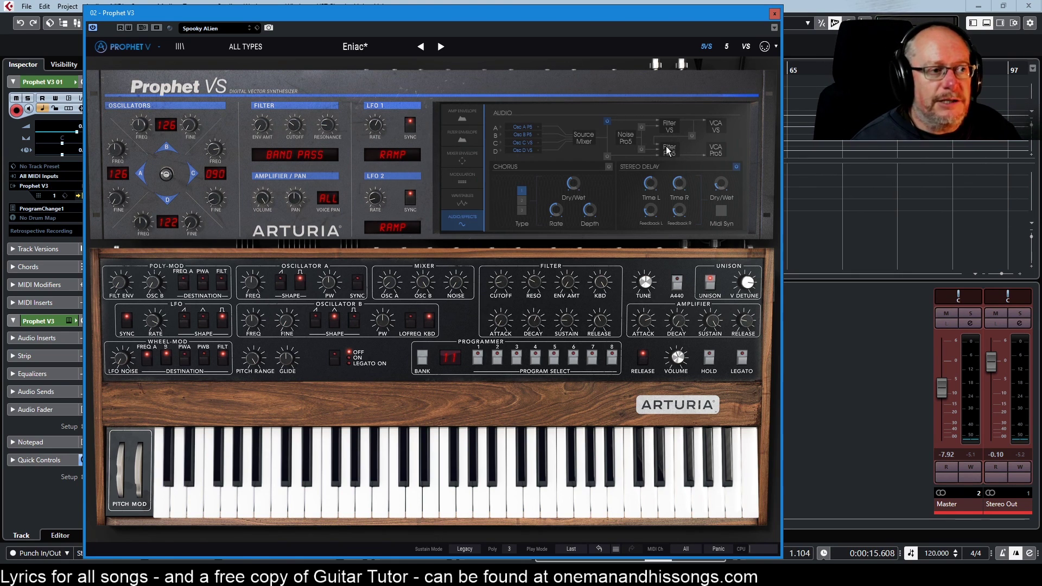
# Enable the routing node linking the VS and Pro5 filters, and adjust the cutoff of both filters.
pyautogui.click(693, 135)
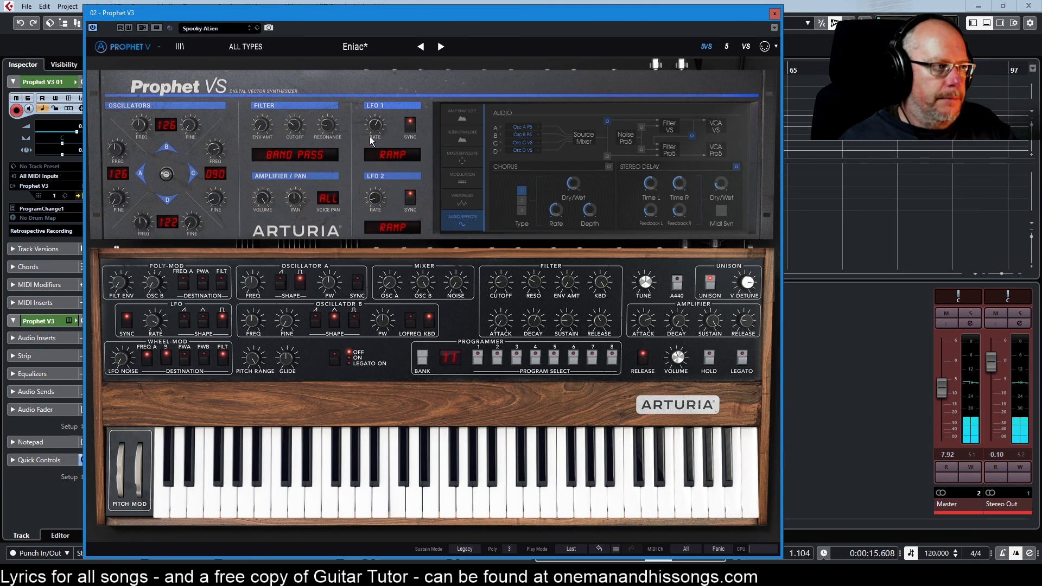
pyautogui.moveTo(293, 131); pyautogui.dragTo(293, 124)
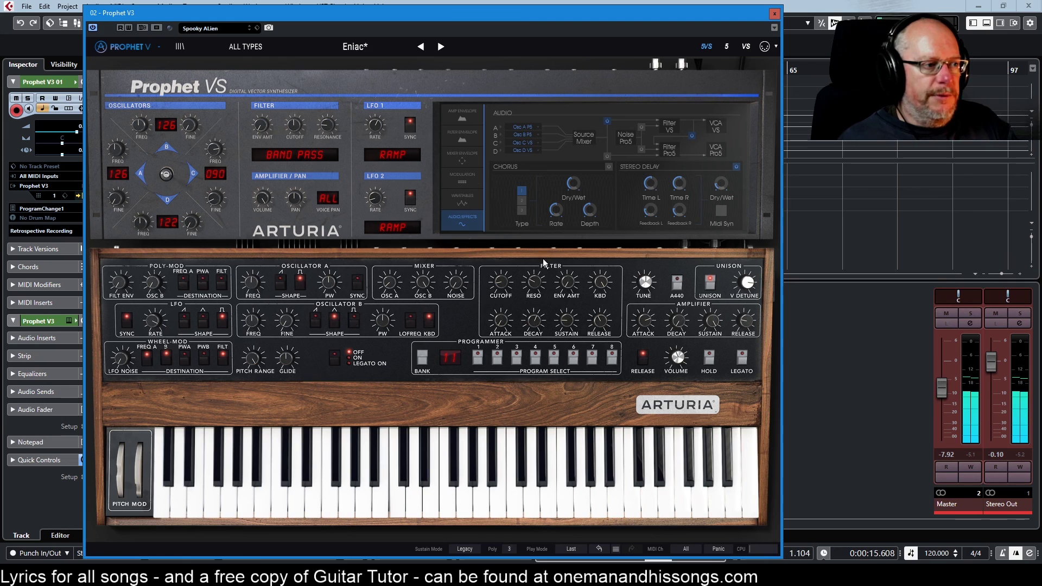
pyautogui.moveTo(500, 285)
pyautogui.moveTo(501, 285); pyautogui.dragTo(501, 272)
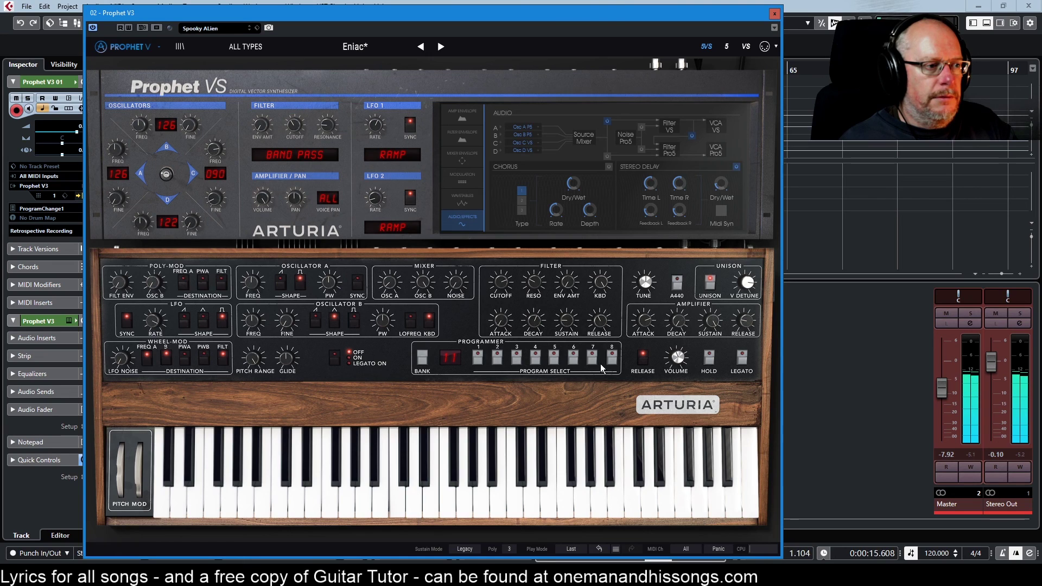
# Try the Prophet-5 filter resonance at 7.21 and 6.21, and fine-tune the VS filter resonance.
pyautogui.moveTo(530, 294); pyautogui.dragTo(530, 289)
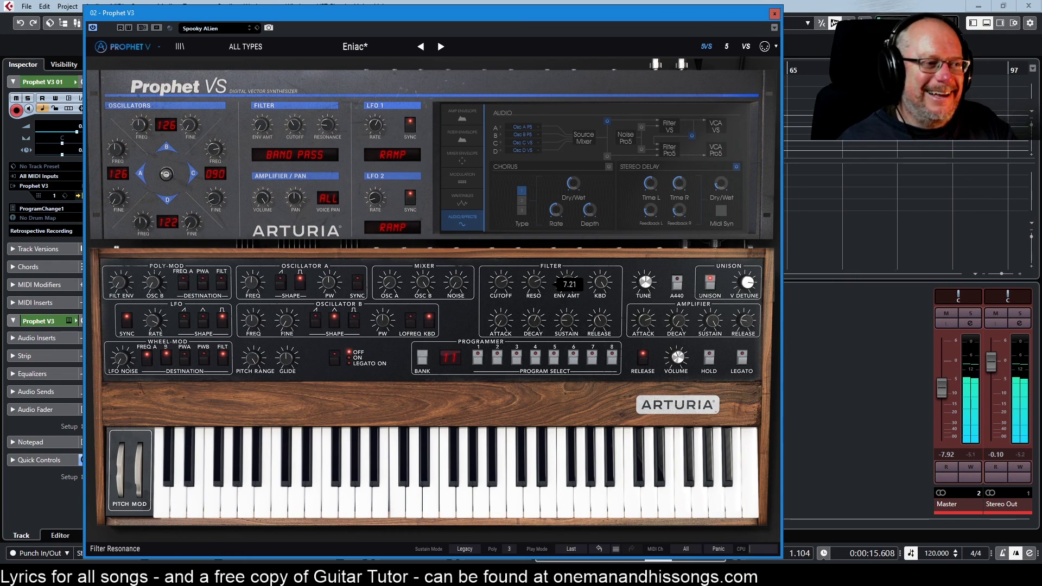
pyautogui.moveTo(530, 289); pyautogui.dragTo(529, 288)
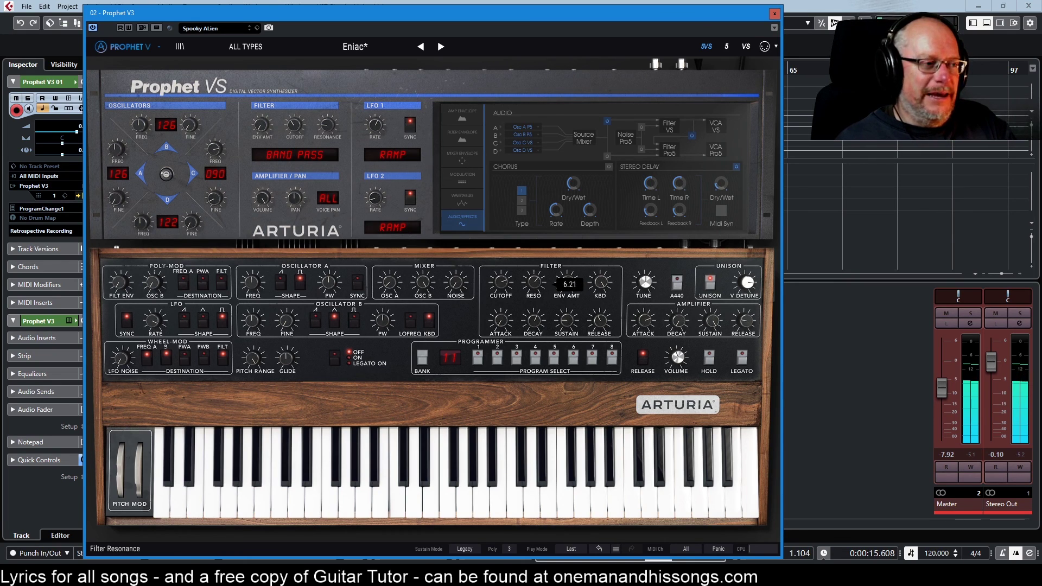
pyautogui.moveTo(529, 288); pyautogui.dragTo(530, 288)
pyautogui.moveTo(327, 126); pyautogui.dragTo(327, 125)
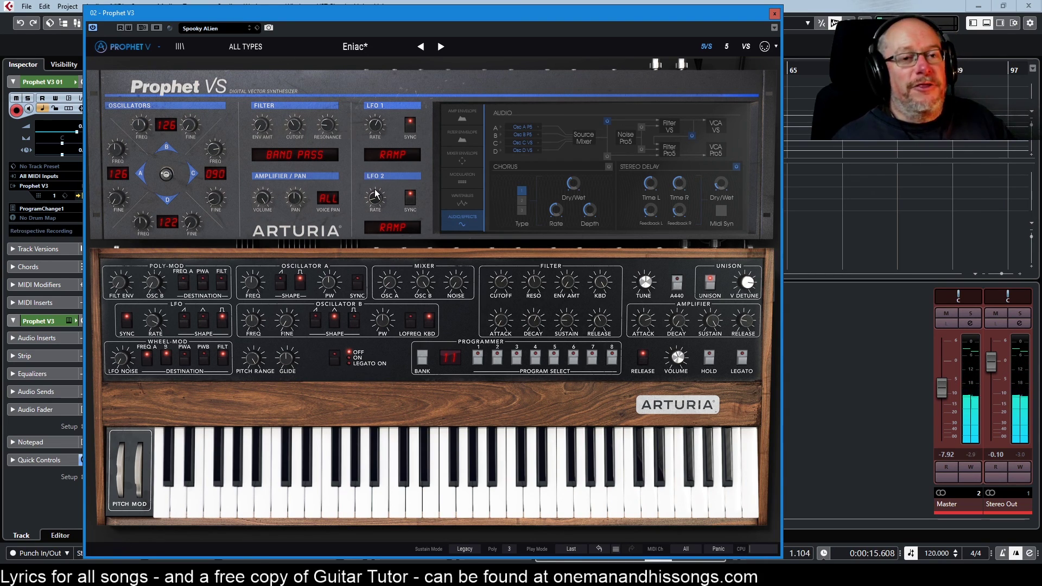